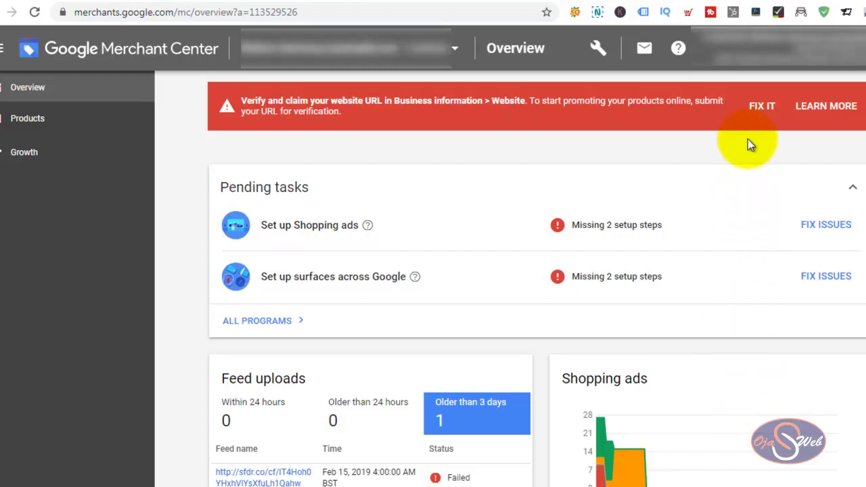
Pick 'I have a Google Analytics account' as the website URL verification method in Business information.
left_click(597, 47)
left_click(576, 170)
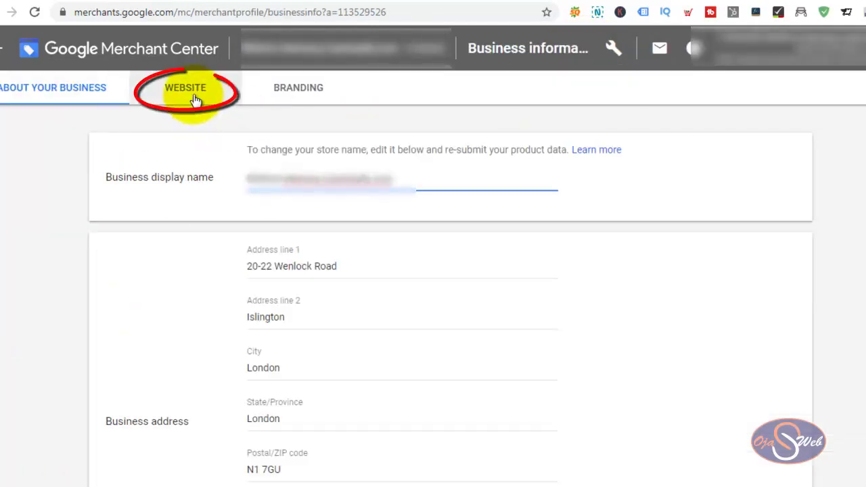
left_click(189, 94)
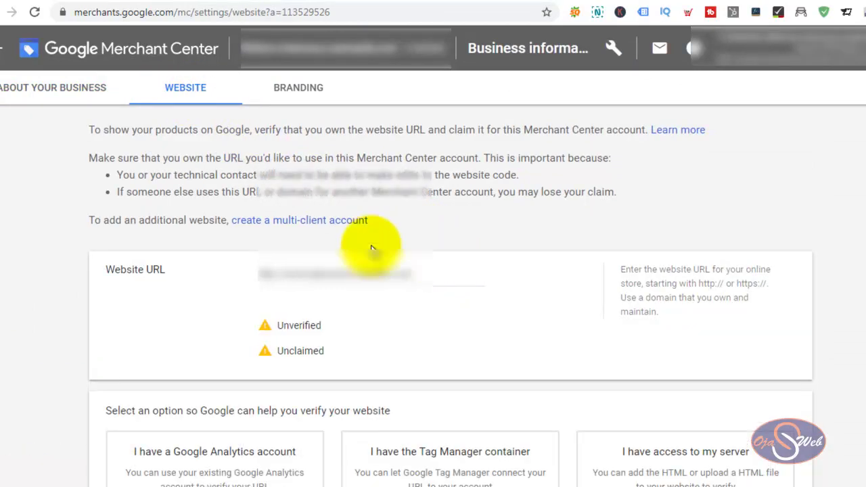
scroll(372, 246, "down", 2)
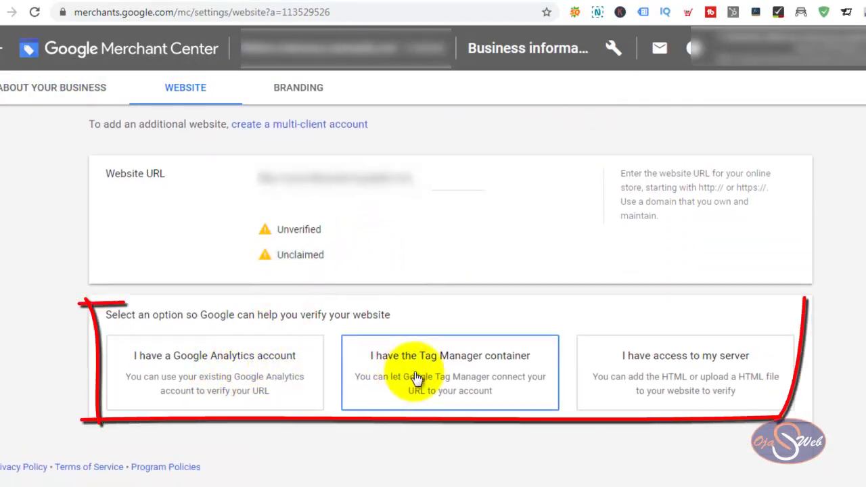
left_click(211, 372)
left_click(193, 1)
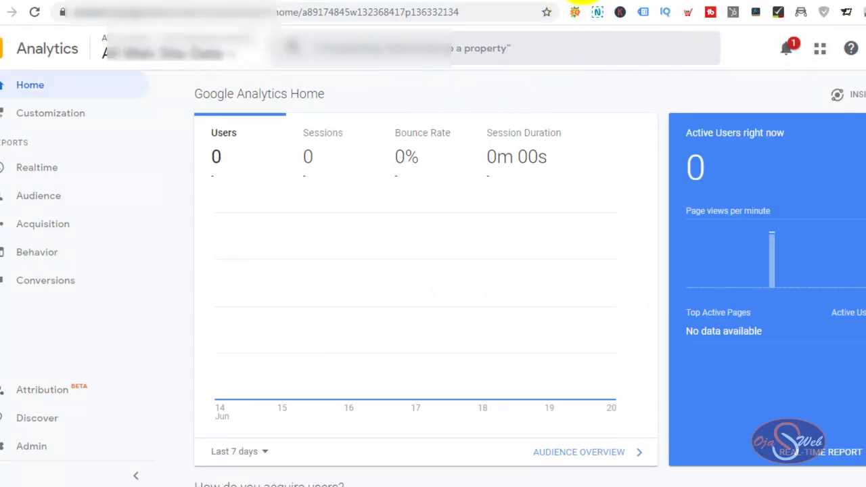
Load the live shop storefront so Google Analytics Home reports one active user.
left_click(581, 2)
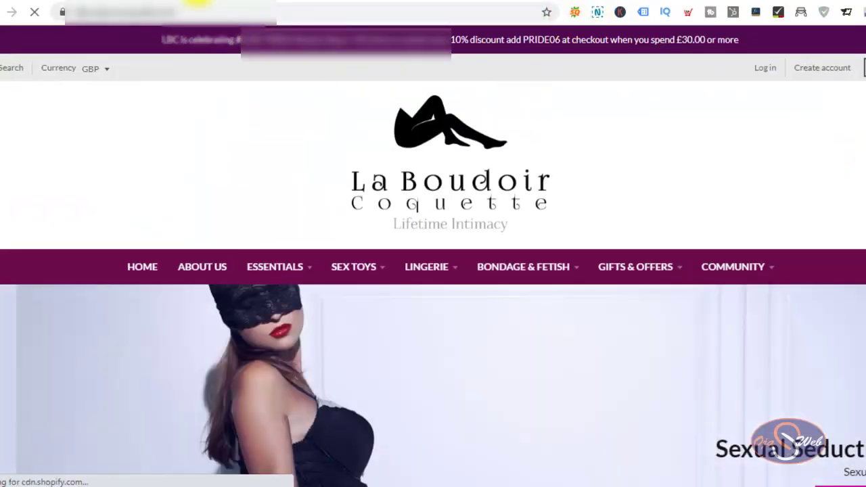
left_click(196, 3)
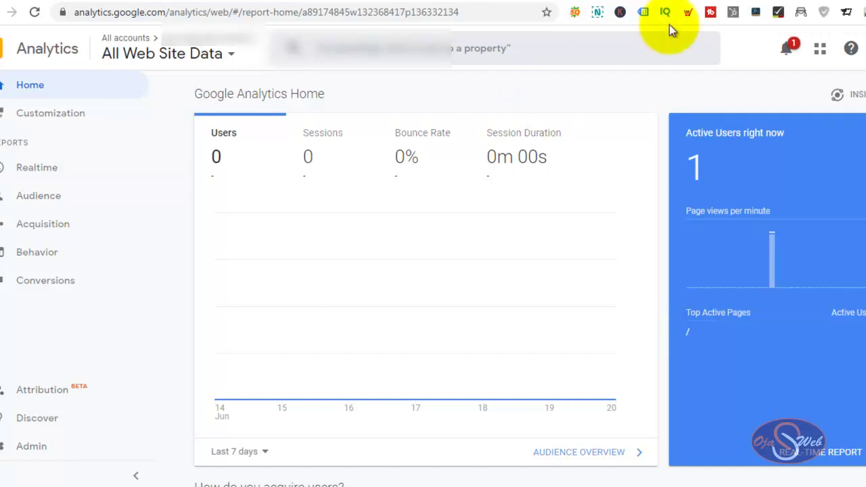
left_click(732, 11)
Try Analytics URL verification, get the malformed tracking code error, then select Tag Manager container.
left_click(717, 17)
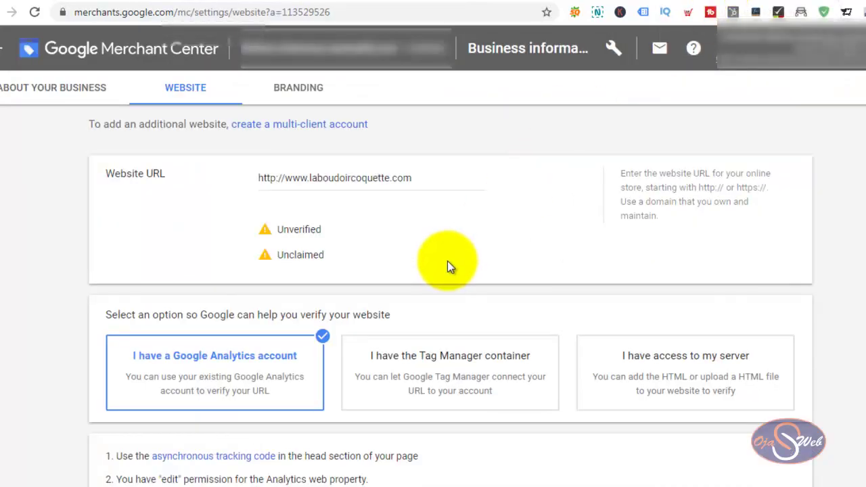
scroll(447, 265, "down", 2)
scroll(443, 264, "down", 2)
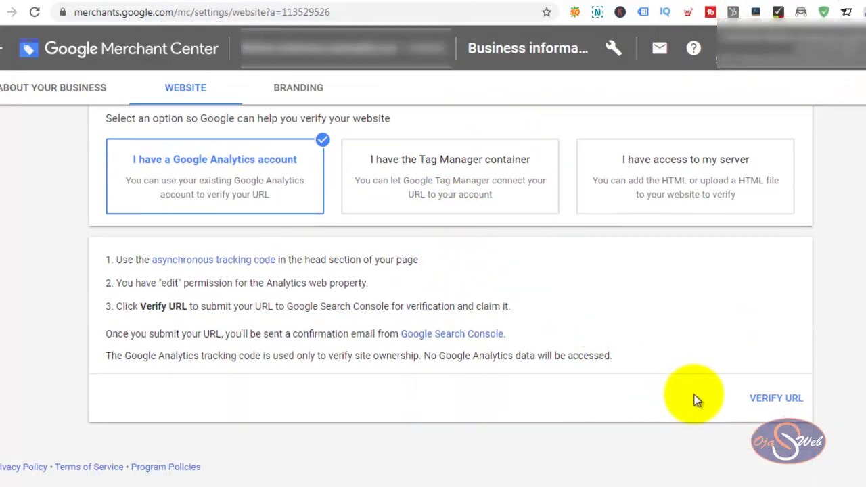
left_click(774, 399)
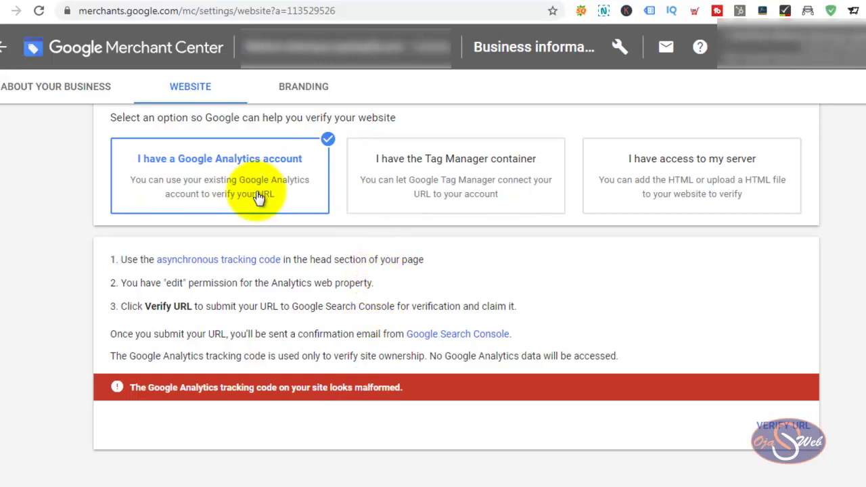
left_click(446, 171)
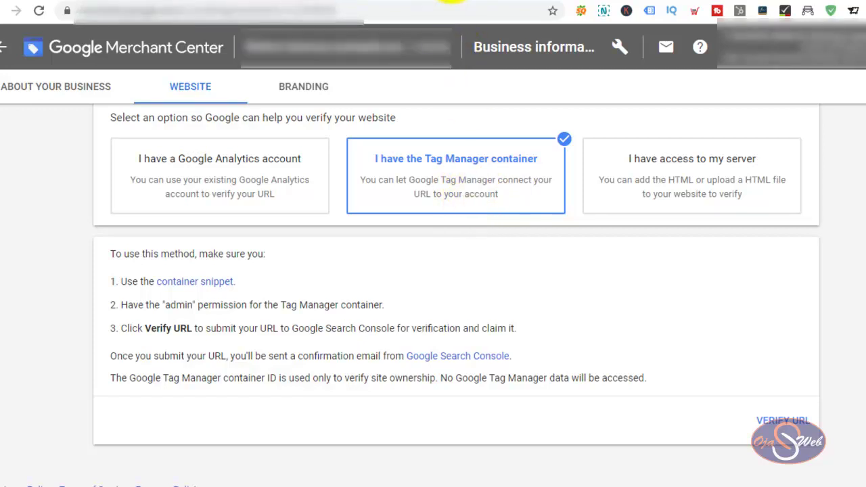
Clear the Google Analytics tracking ID in Shopify's Online Store Preferences and save.
left_click(453, 1)
scroll(40, 270, "down", 1)
left_click_drag(101, 229, 40, 218)
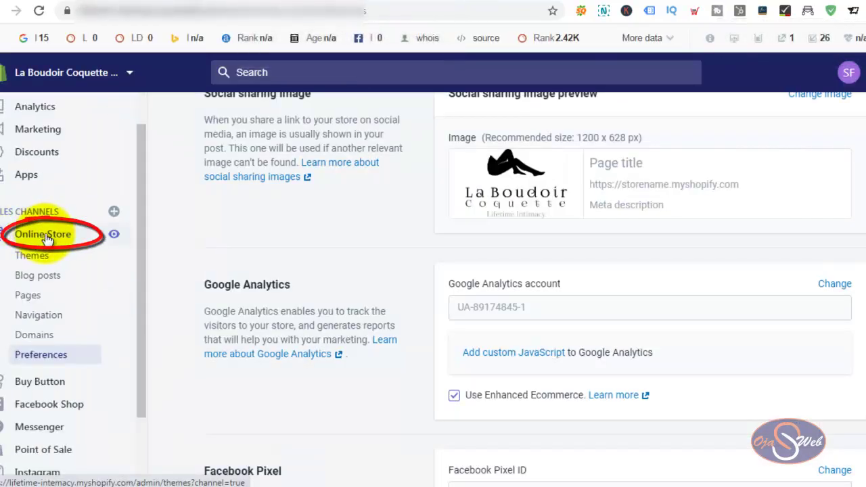
left_click_drag(4, 349, 38, 361)
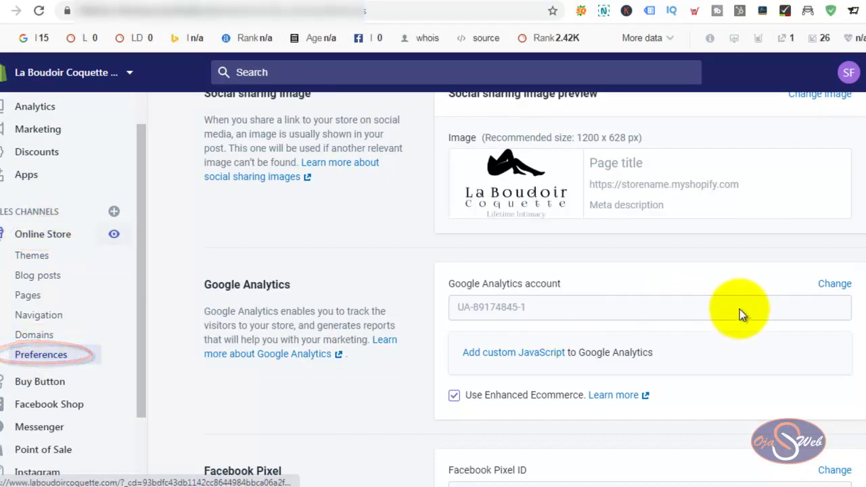
left_click(834, 287)
triple_click(491, 308)
key("BackSpace")
left_click_drag(855, 52, 862, 100)
left_click(850, 75)
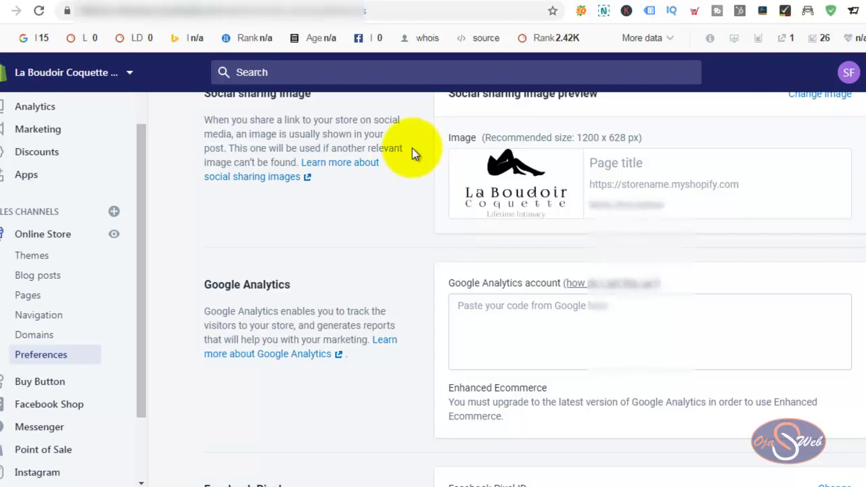
left_click(279, 1)
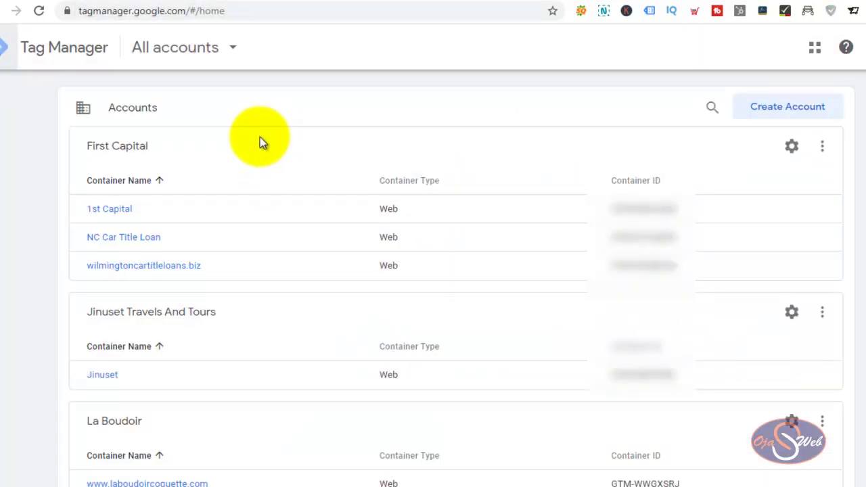
scroll(262, 142, "down", 2)
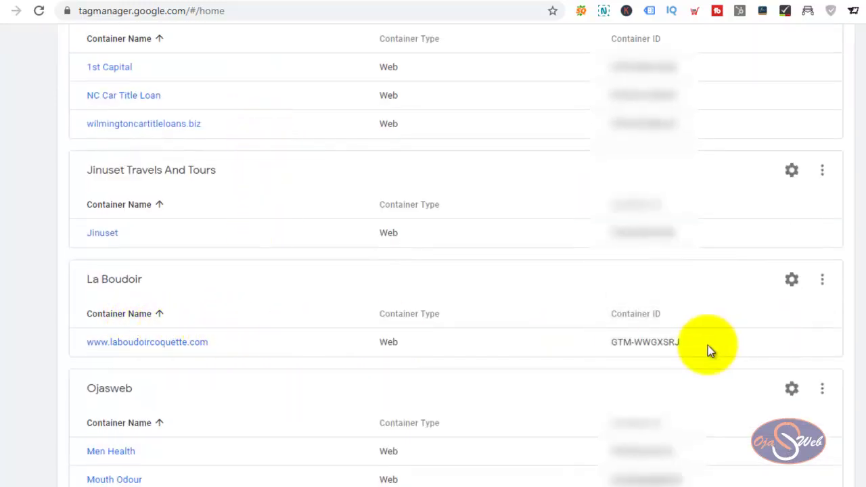
left_click(156, 343)
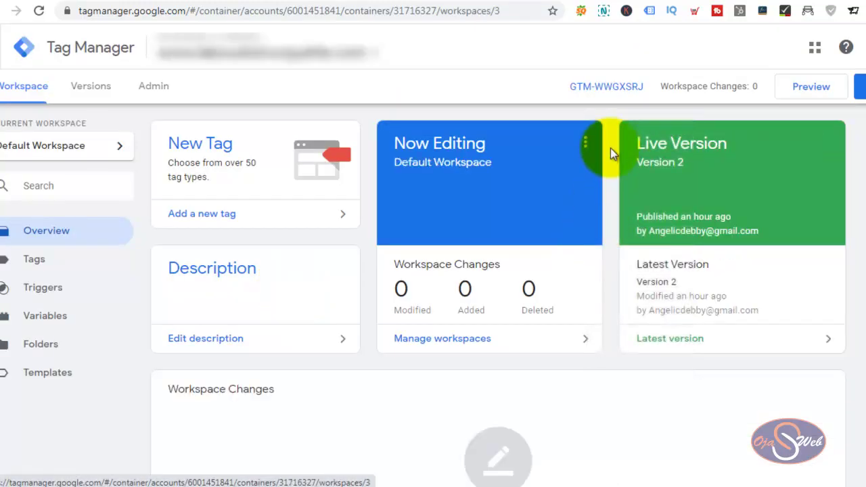
left_click(605, 91)
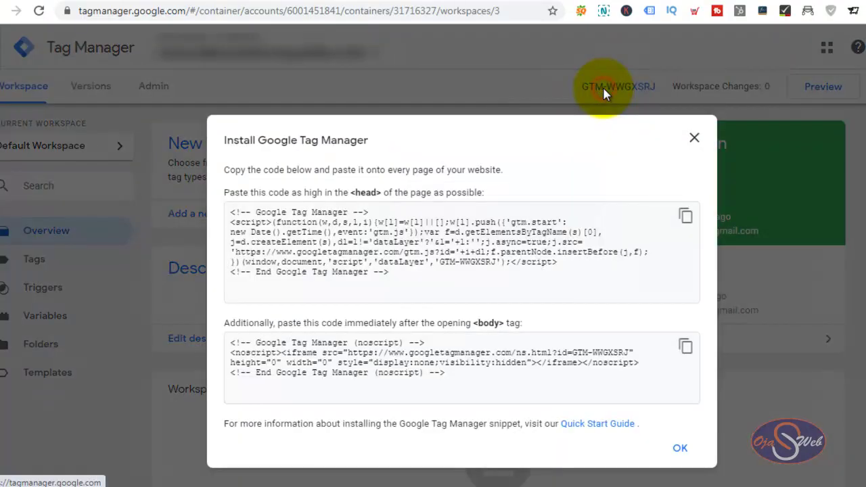
left_click(685, 218)
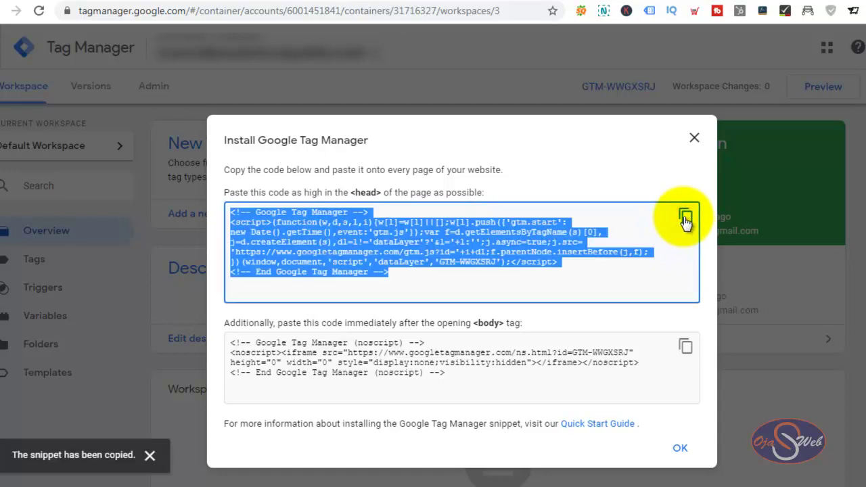
left_click(477, 0)
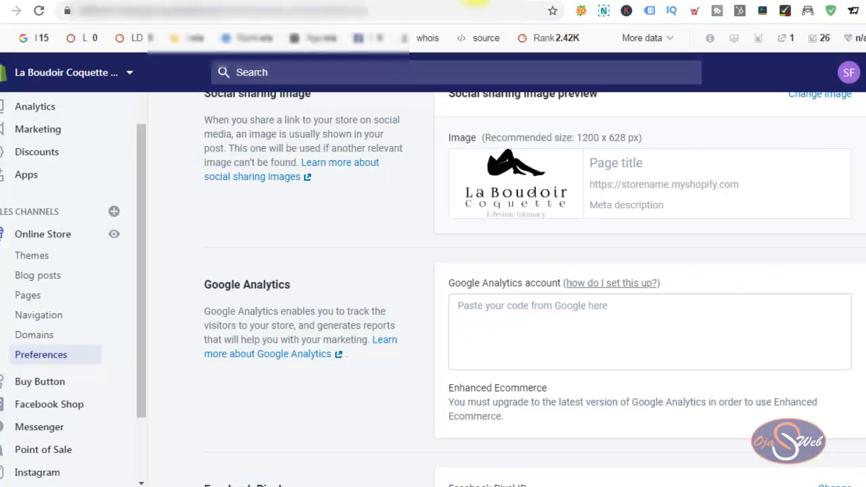
Open Edit code for the live theme from Shopify's Online Store Themes page.
scroll(67, 264, "down", 1)
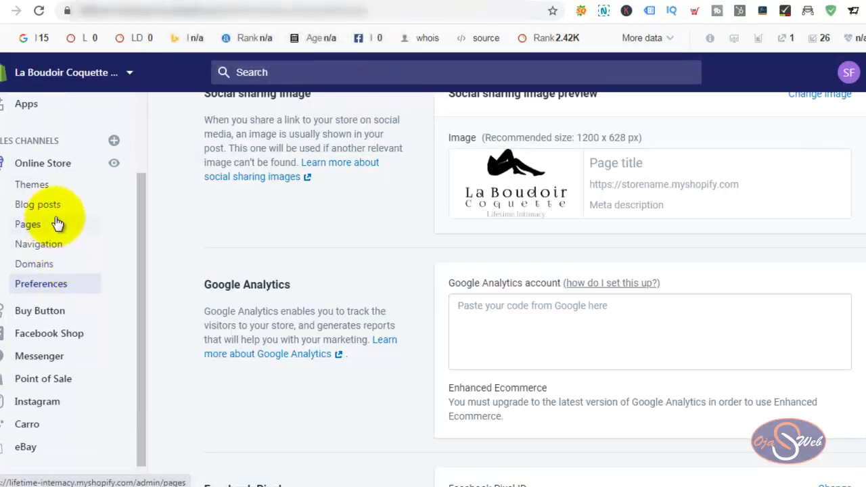
left_click(35, 184)
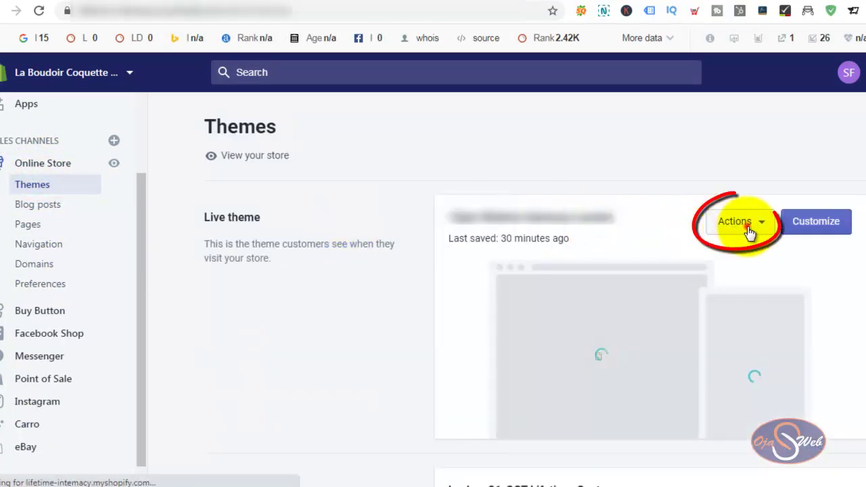
left_click(748, 226)
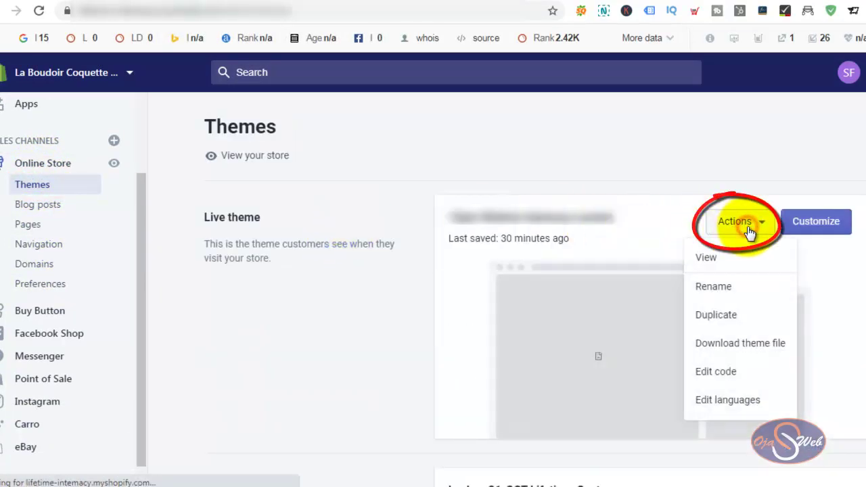
left_click(717, 372)
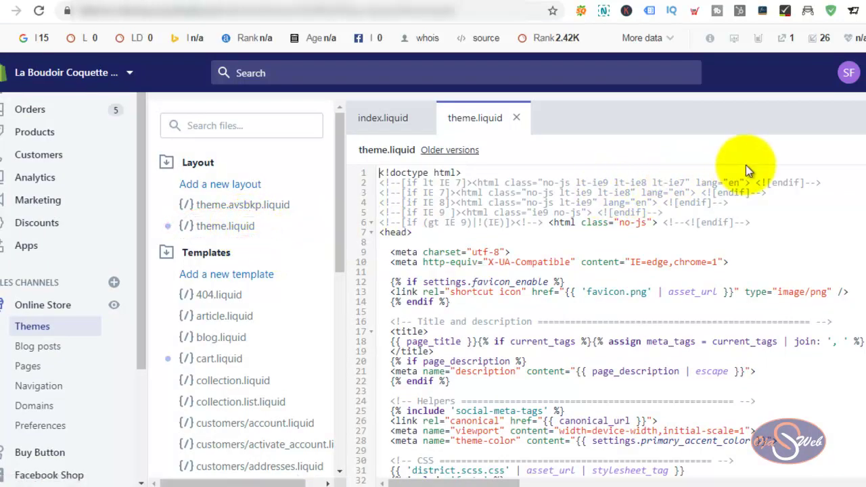
Paste the Tag Manager head snippet directly after the <head> tag in theme.liquid.
key("ctrl+f")
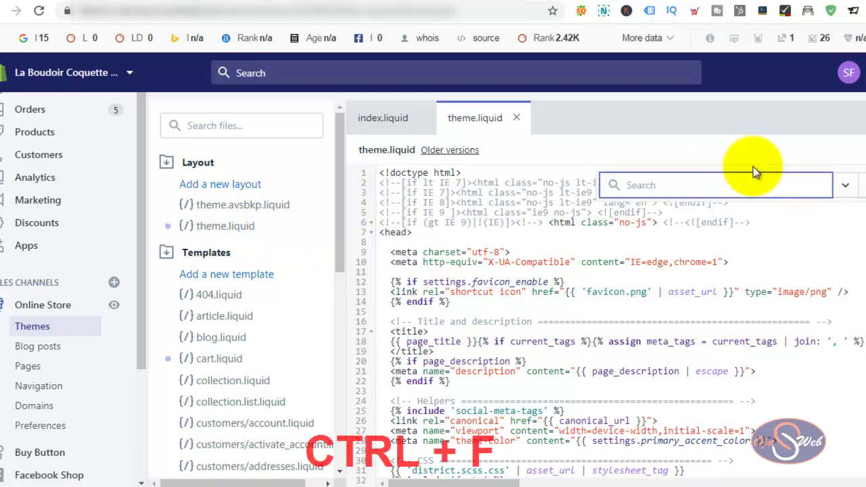
type("head")
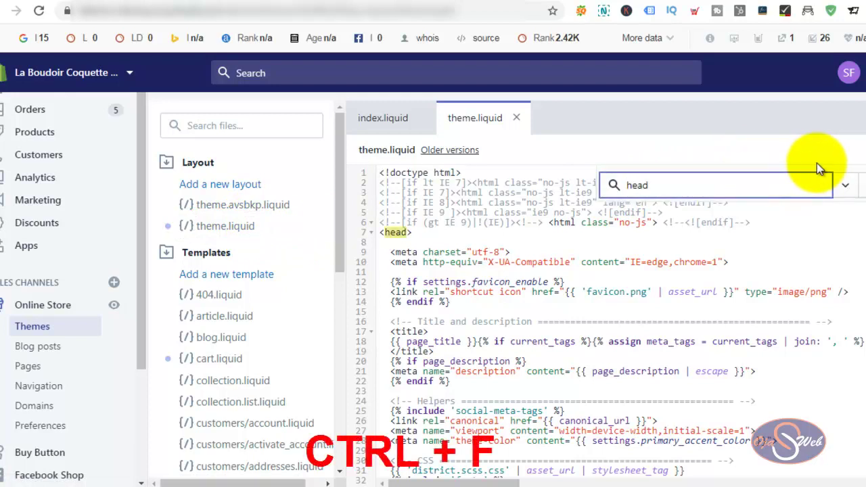
key("Escape")
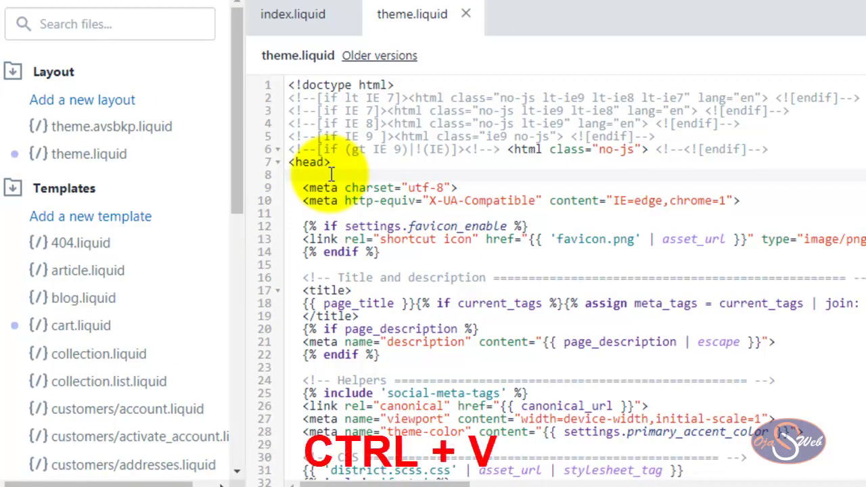
key("ctrl+v")
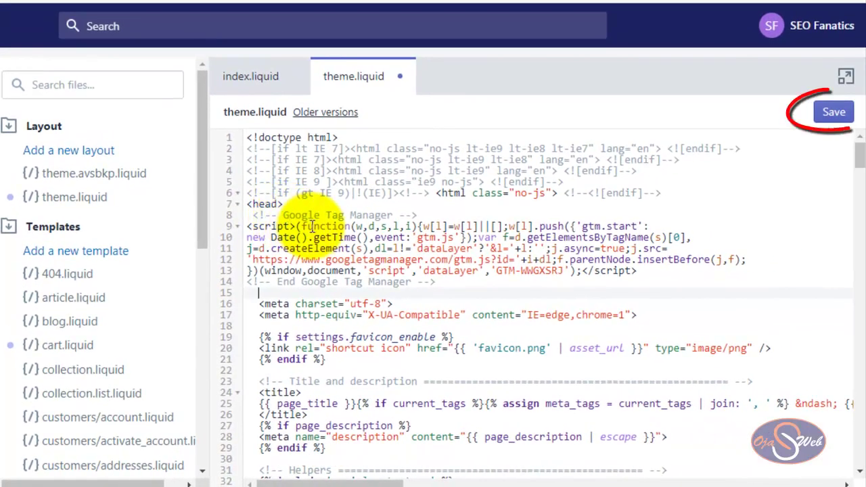
Save theme.liquid and copy the Tag Manager body noscript snippet.
left_click(834, 112)
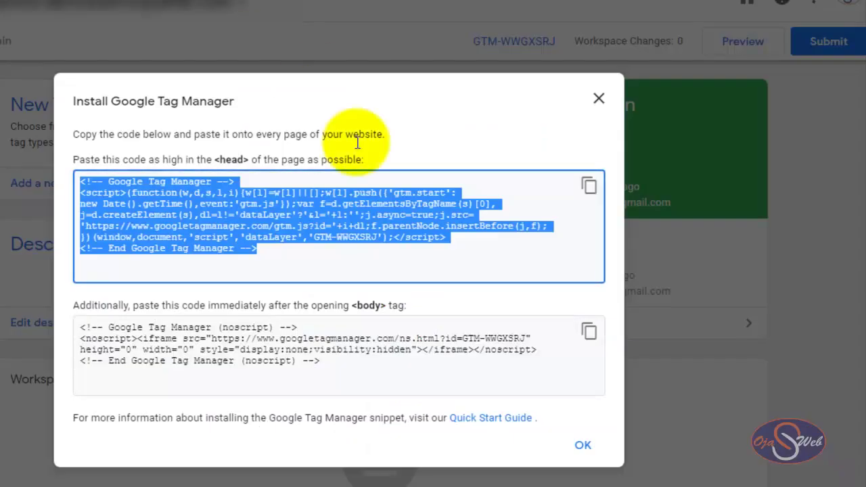
left_click(589, 331)
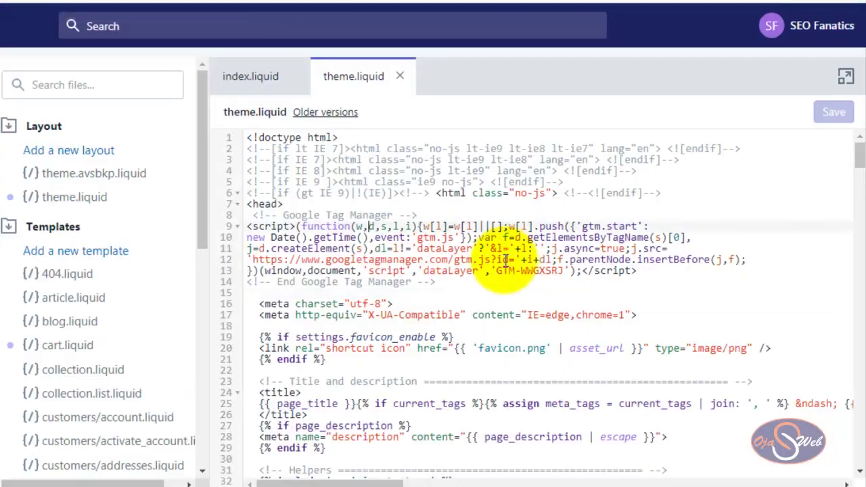
key("ctrl+f")
Paste the GTM-WWGXSRJ noscript snippet on a new line just before </body> in theme.liquid.
type("body")
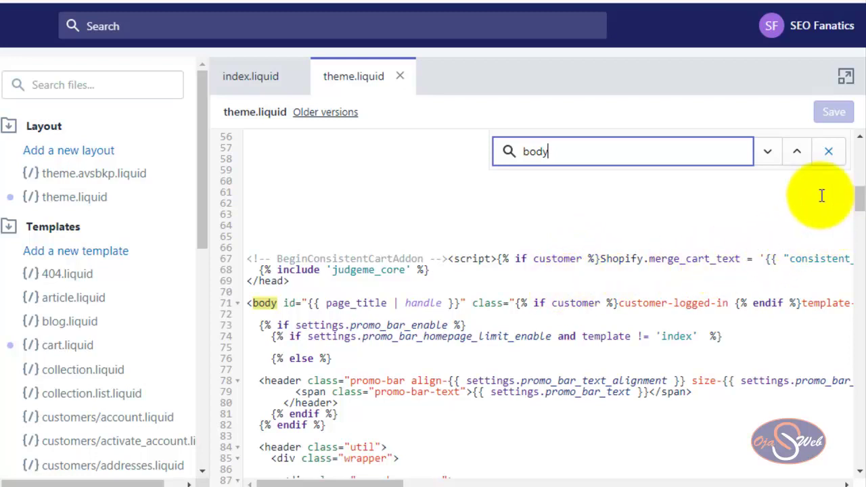
left_click(769, 153)
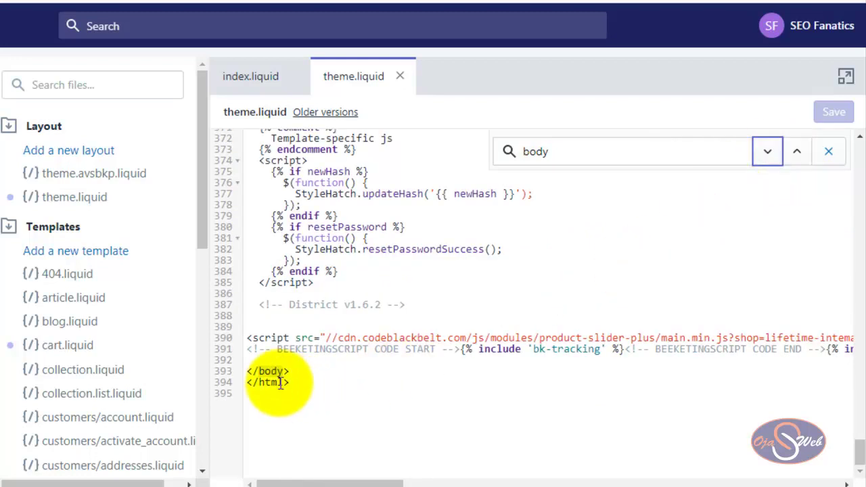
left_click(248, 371)
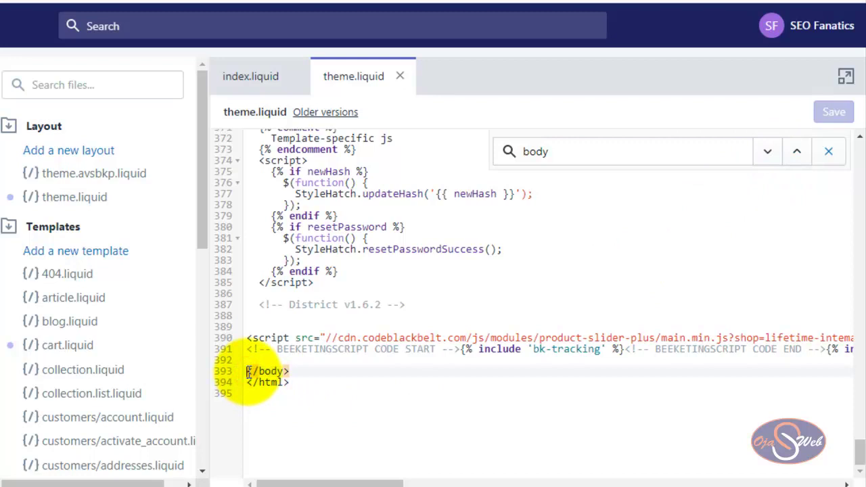
key("Return")
key("Up")
key("ctrl+v")
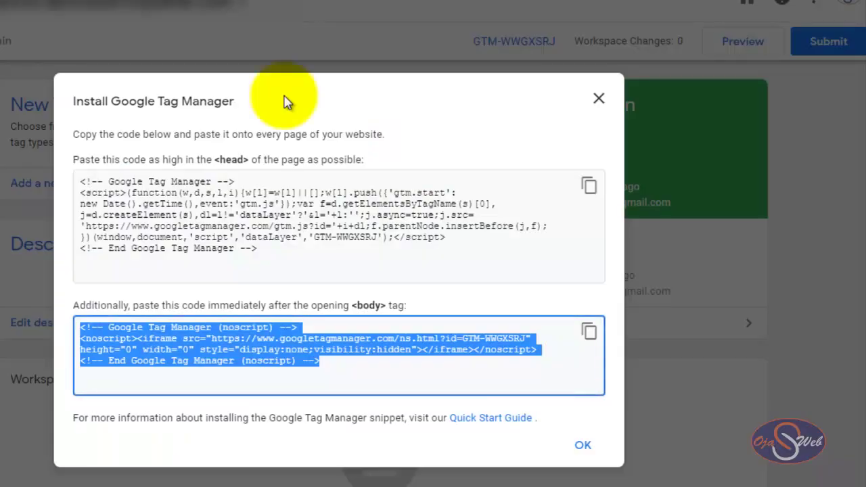
Dismiss the Install Google Tag Manager dialog to reach the GTM-WWGXSRJ Default Workspace overview.
left_click(587, 445)
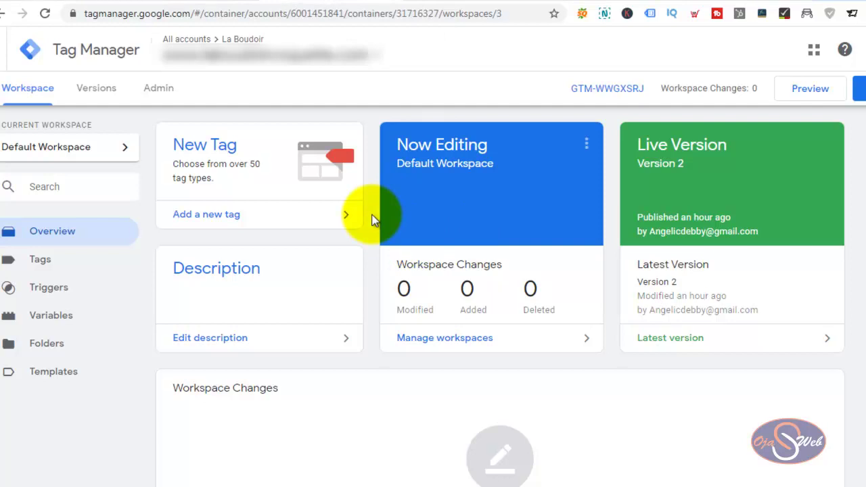
Open the Tags list, starting and discarding a new tag, showing the Universal Analytics All Pages tag.
left_click(49, 263)
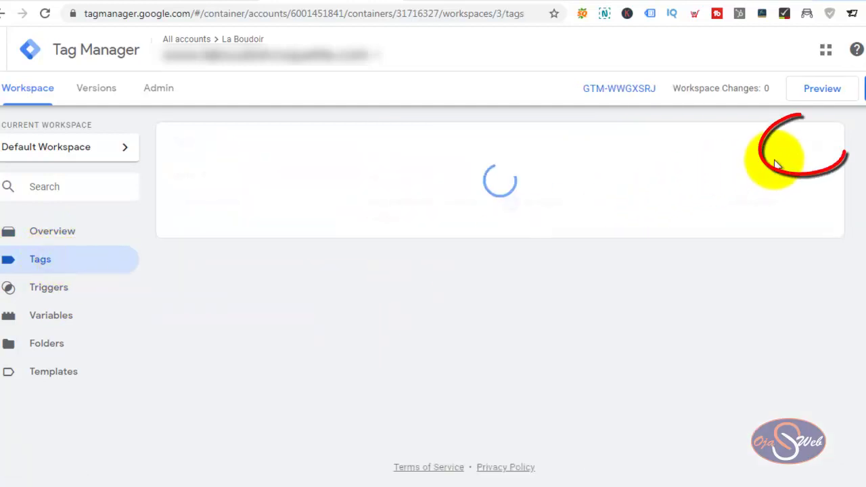
left_click(794, 150)
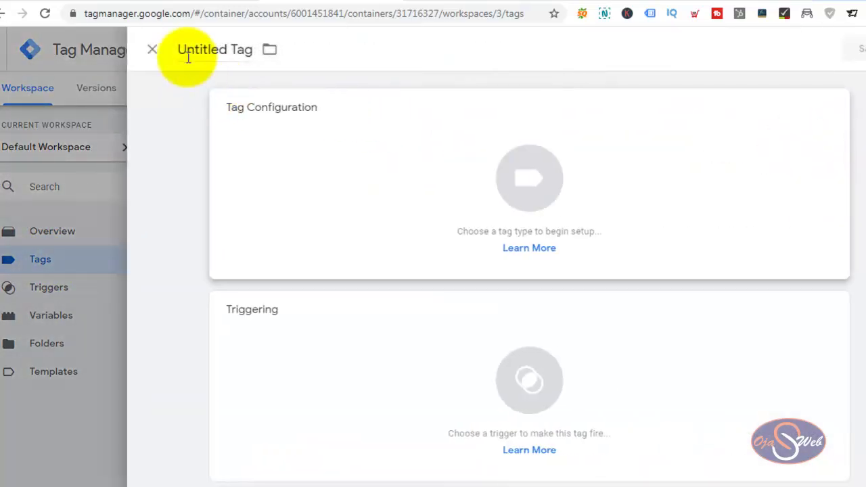
left_click(826, 110)
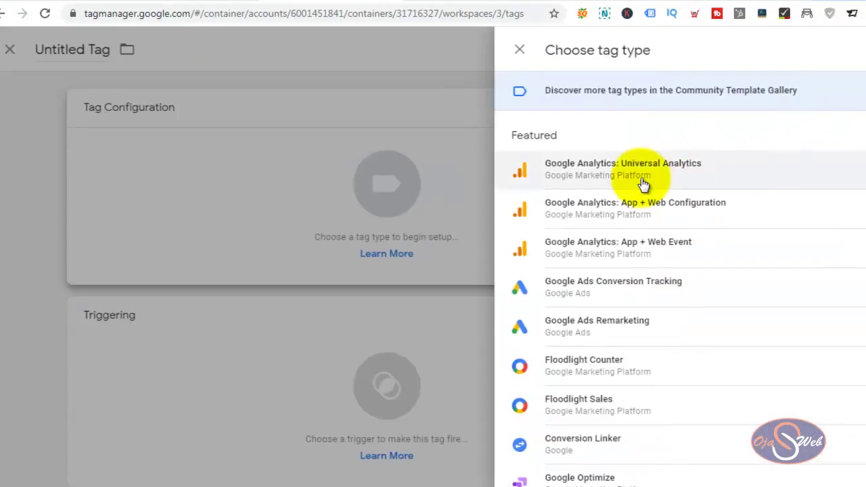
left_click(519, 51)
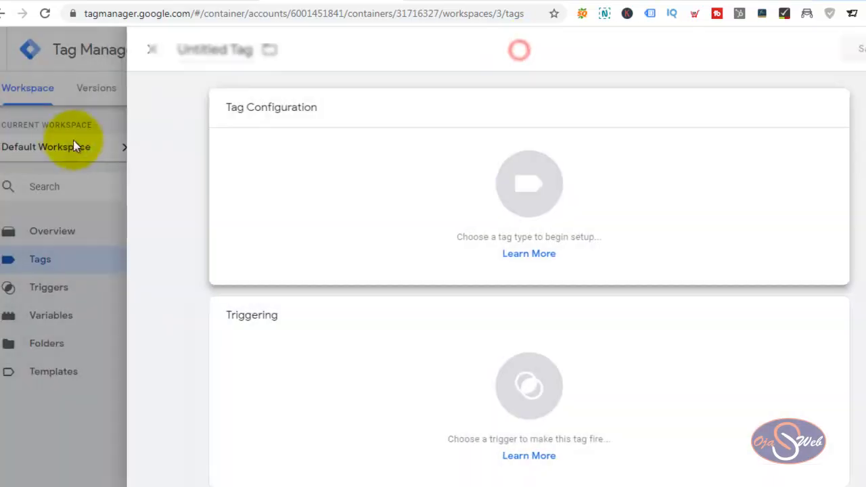
left_click(151, 49)
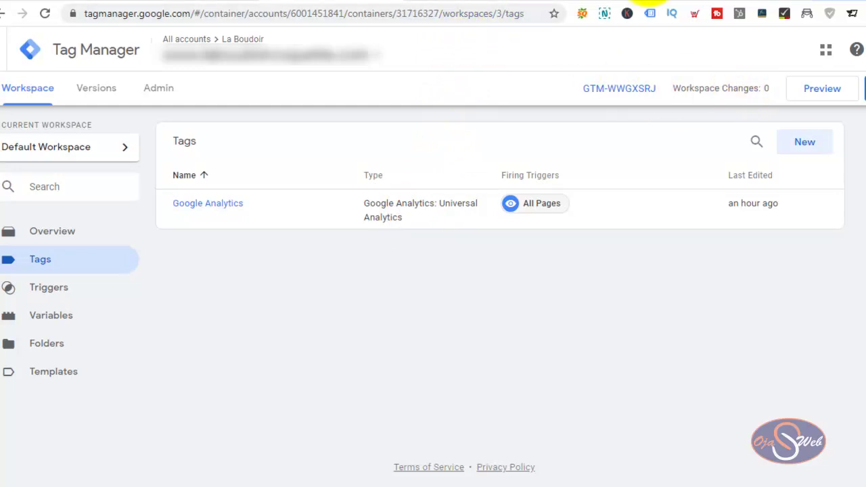
Glance at the storefront, confirm one Realtime user in Google Analytics, then return to Merchant Center verification.
left_click(579, 2)
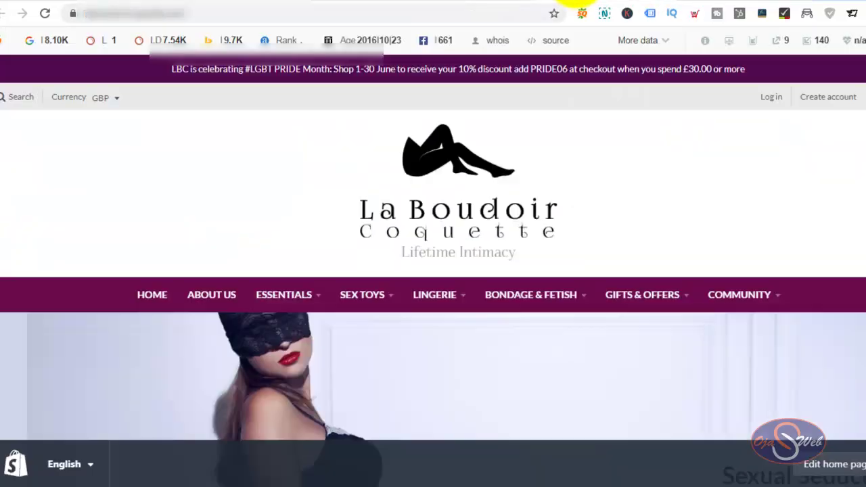
left_click(228, 2)
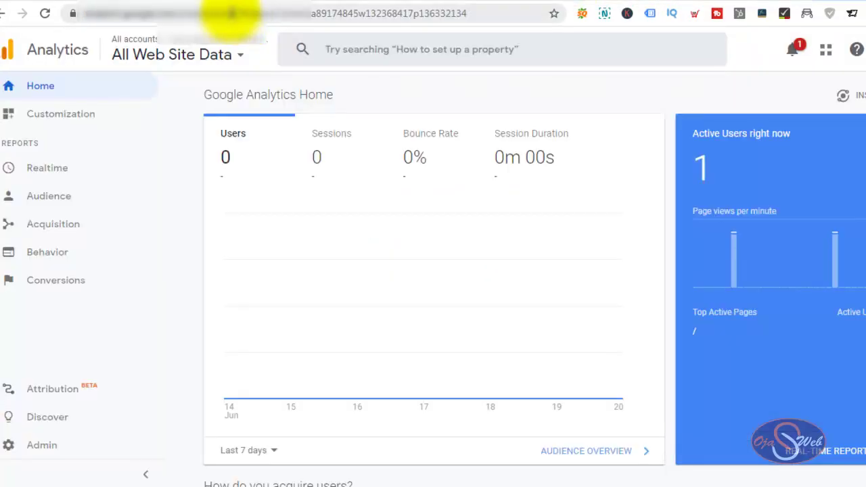
mouse_move(839, 269)
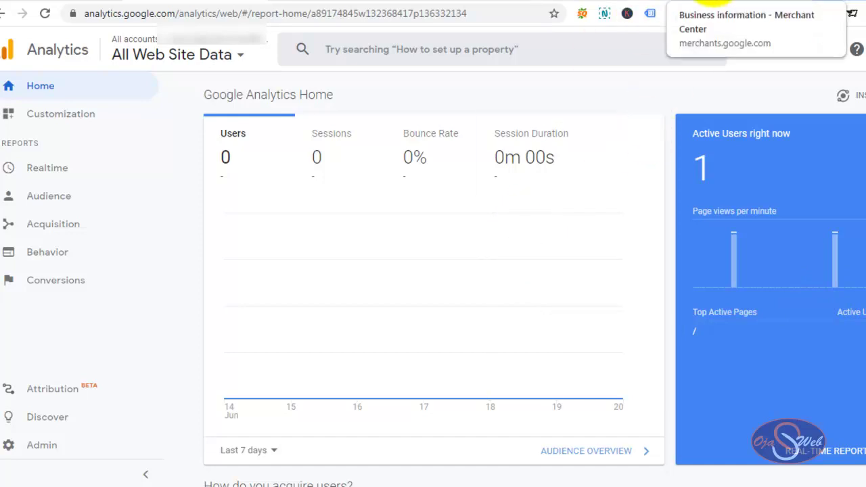
left_click(697, 2)
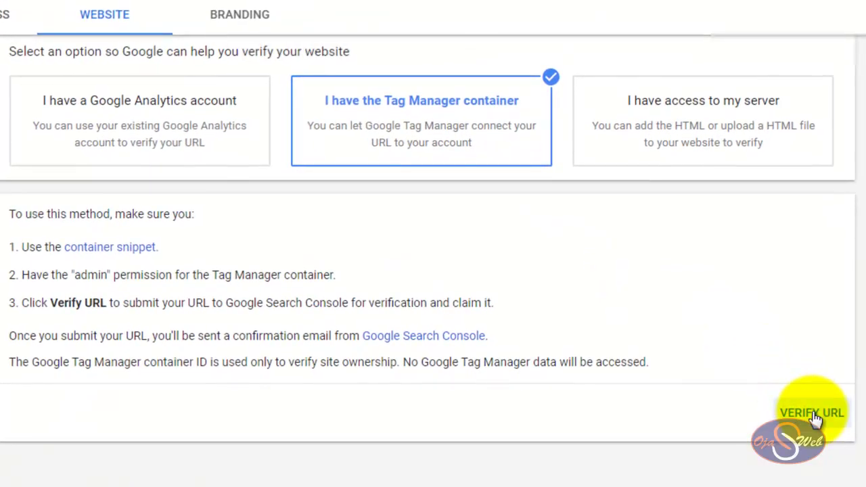
Run VERIFY URL with the Tag Manager container method and see the wrong-location snippet error.
left_click(814, 414)
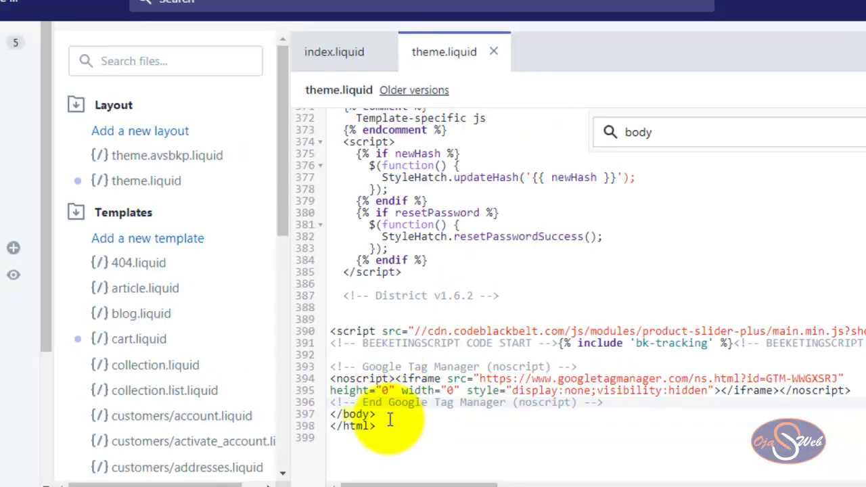
Move the GTM-WWGXSRJ noscript snippet from above </body> to just below <body> in theme.liquid, and save.
left_click(380, 414)
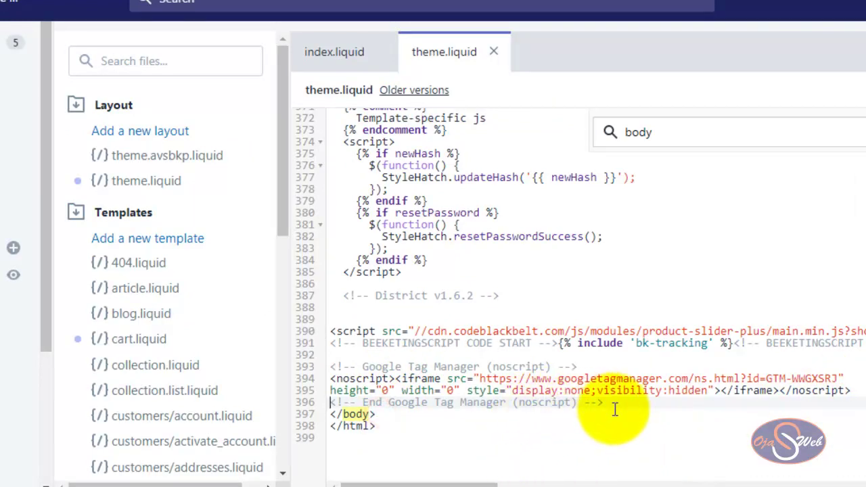
left_click_drag(608, 403, 330, 366)
key("BackSpace")
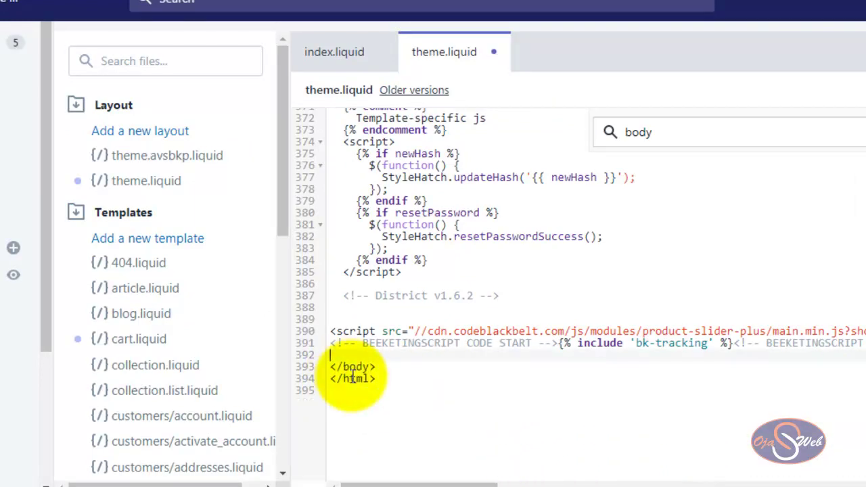
scroll(406, 366, "up", 2)
key("shift+ctrl+g")
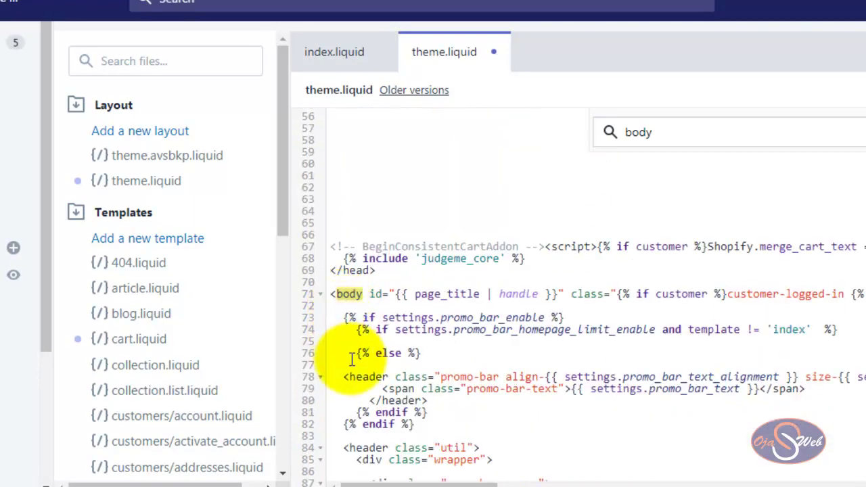
left_click(339, 364)
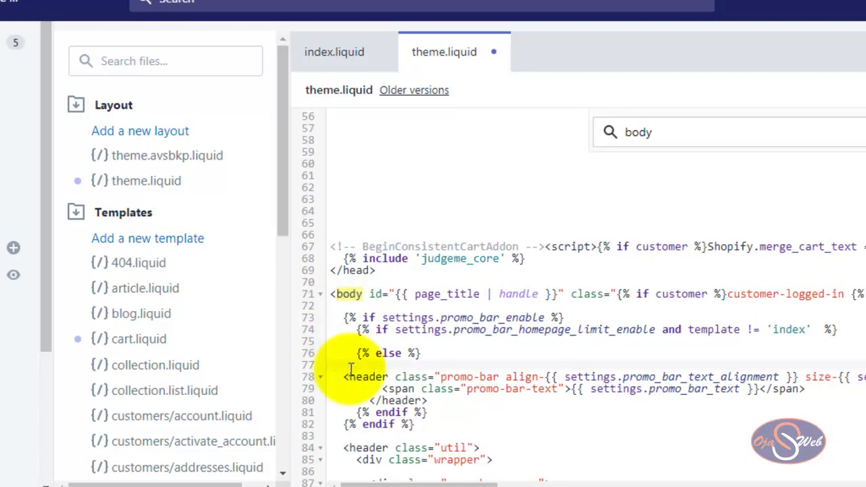
key("ctrl+v")
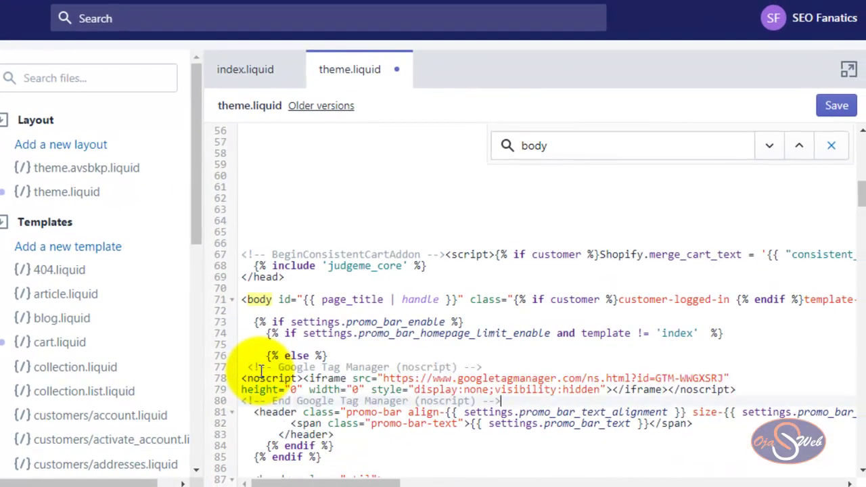
key("Return")
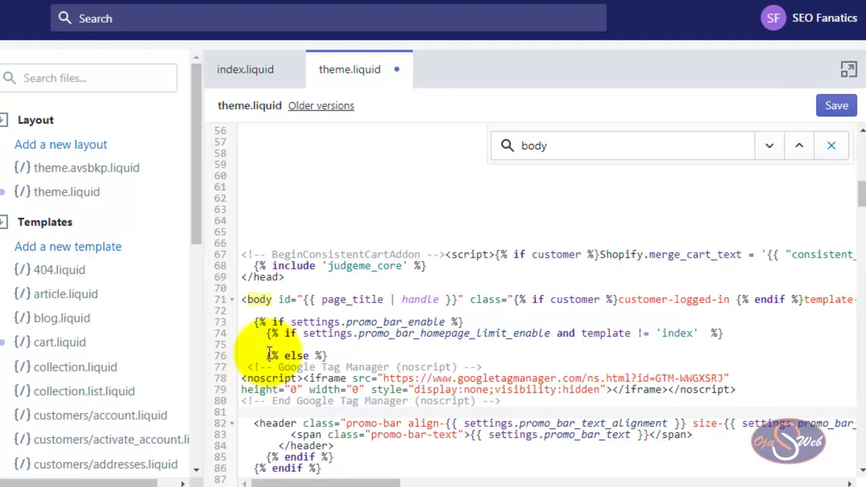
left_click(841, 107)
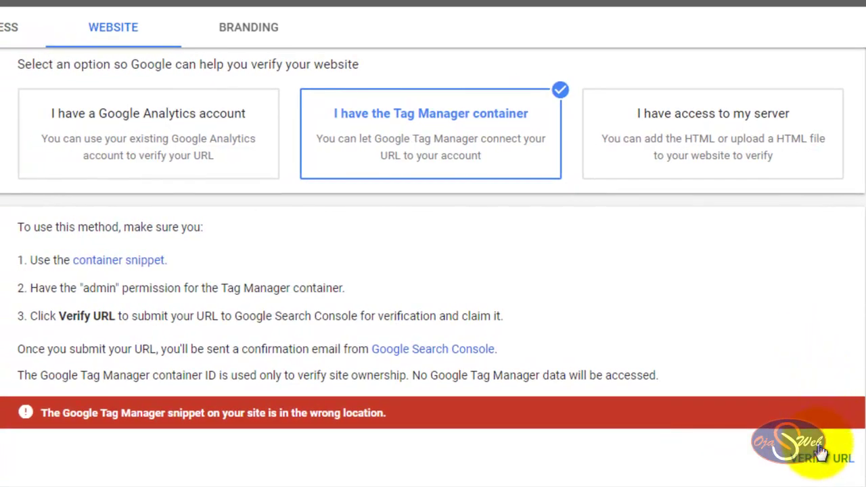
Re-run URL verification, which now passes, and claim the website URL for this account.
left_click(820, 452)
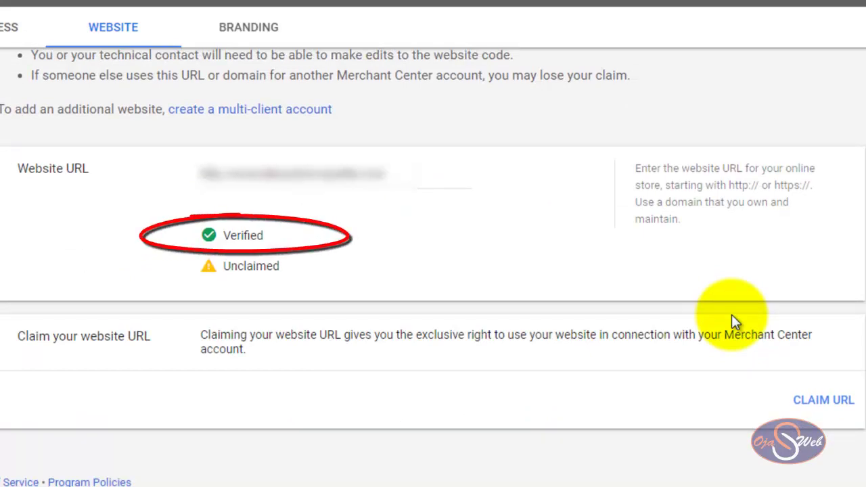
left_click(815, 400)
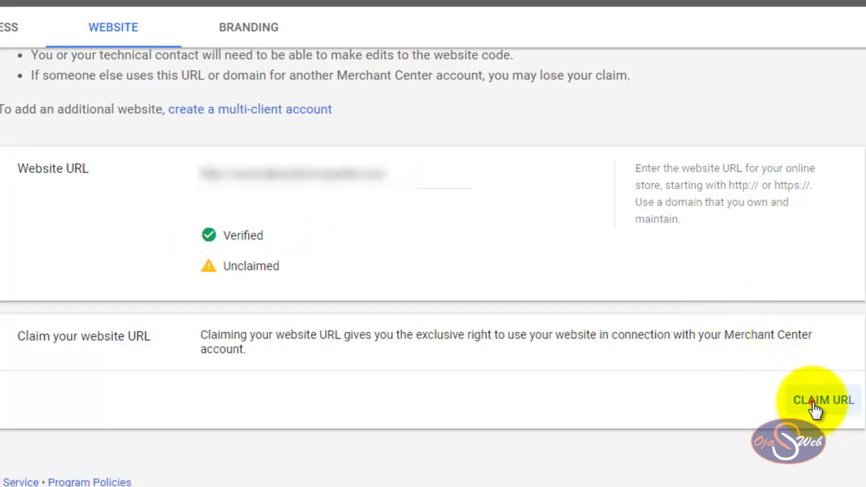